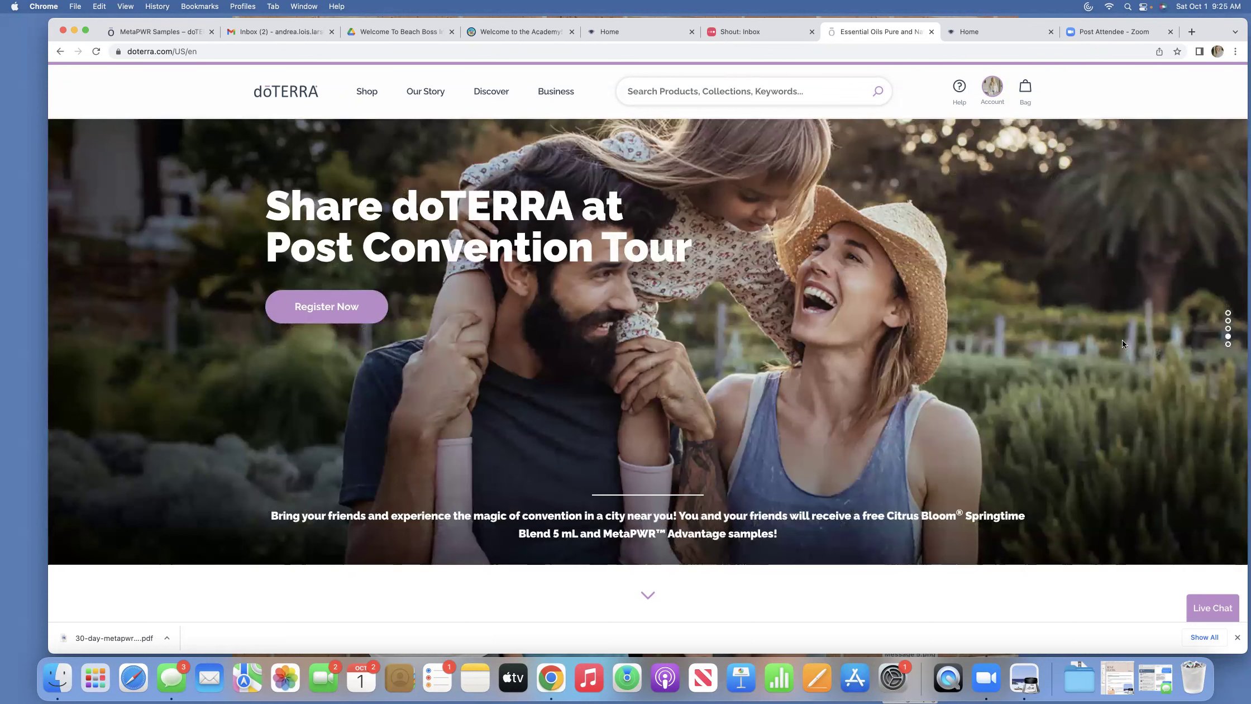
pyautogui.scroll(-5, 1123, 342)
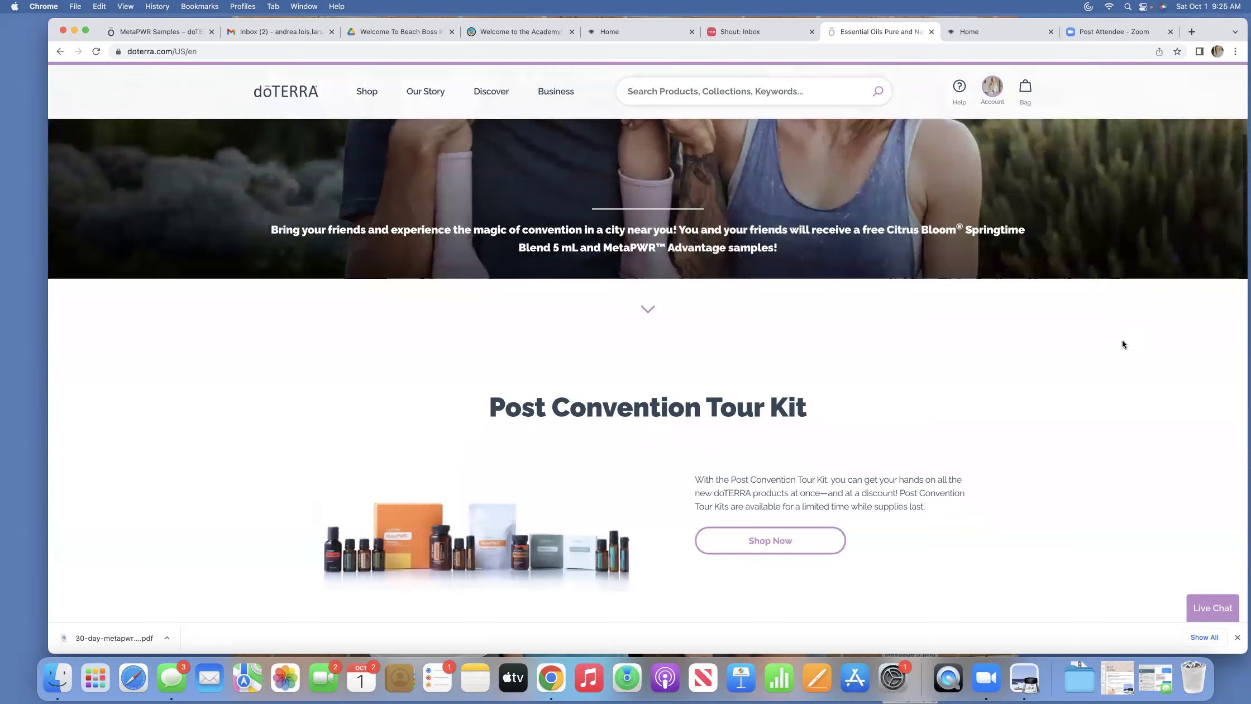
pyautogui.scroll(-10, 1122, 342)
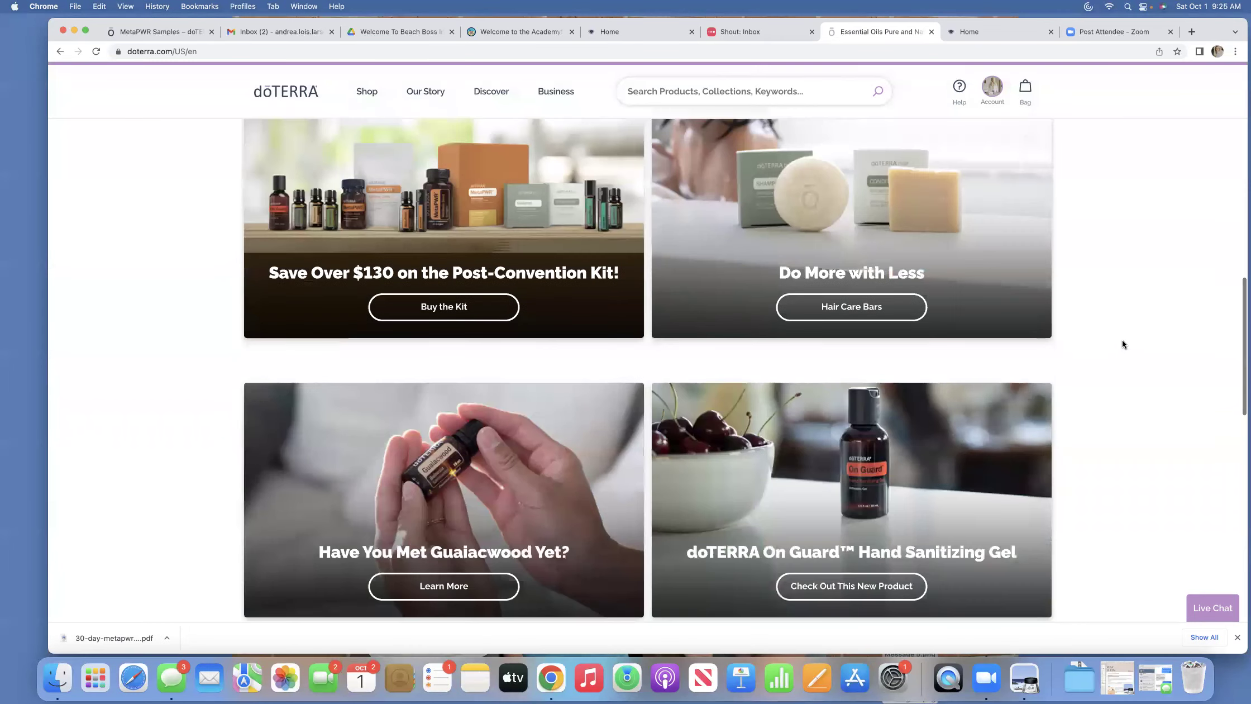
pyautogui.scroll(-6, 1122, 339)
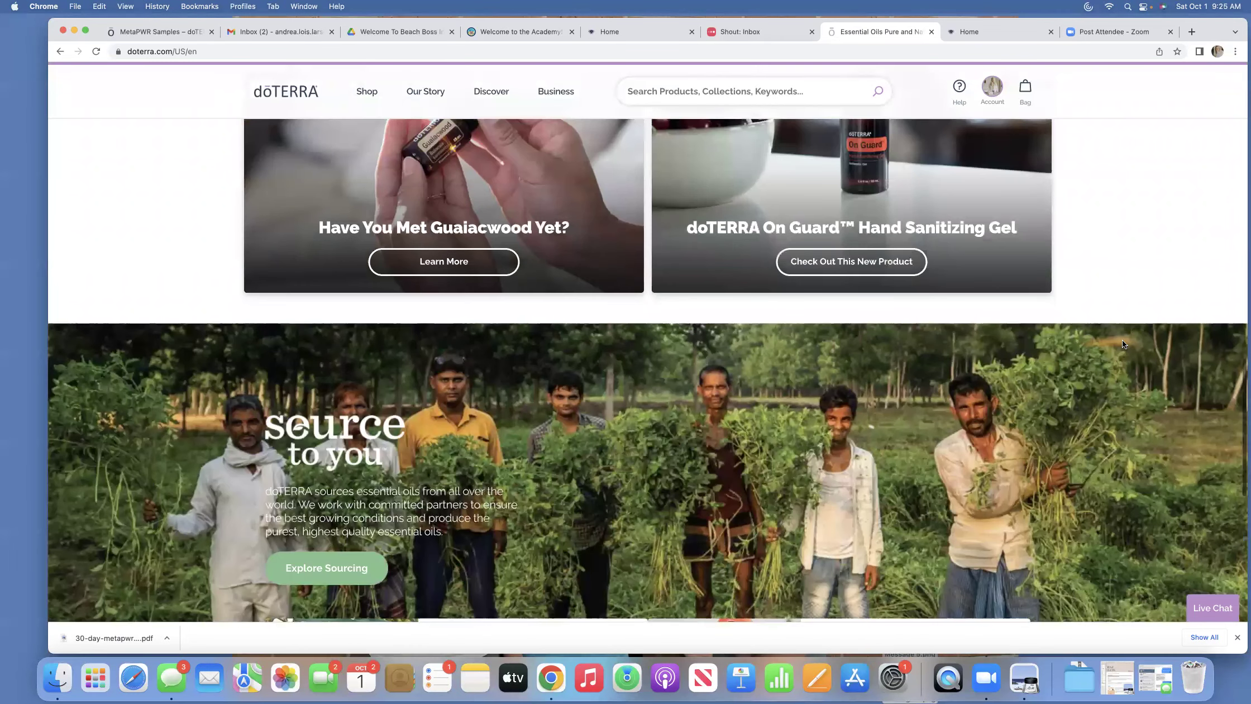
pyautogui.scroll(16, 1122, 339)
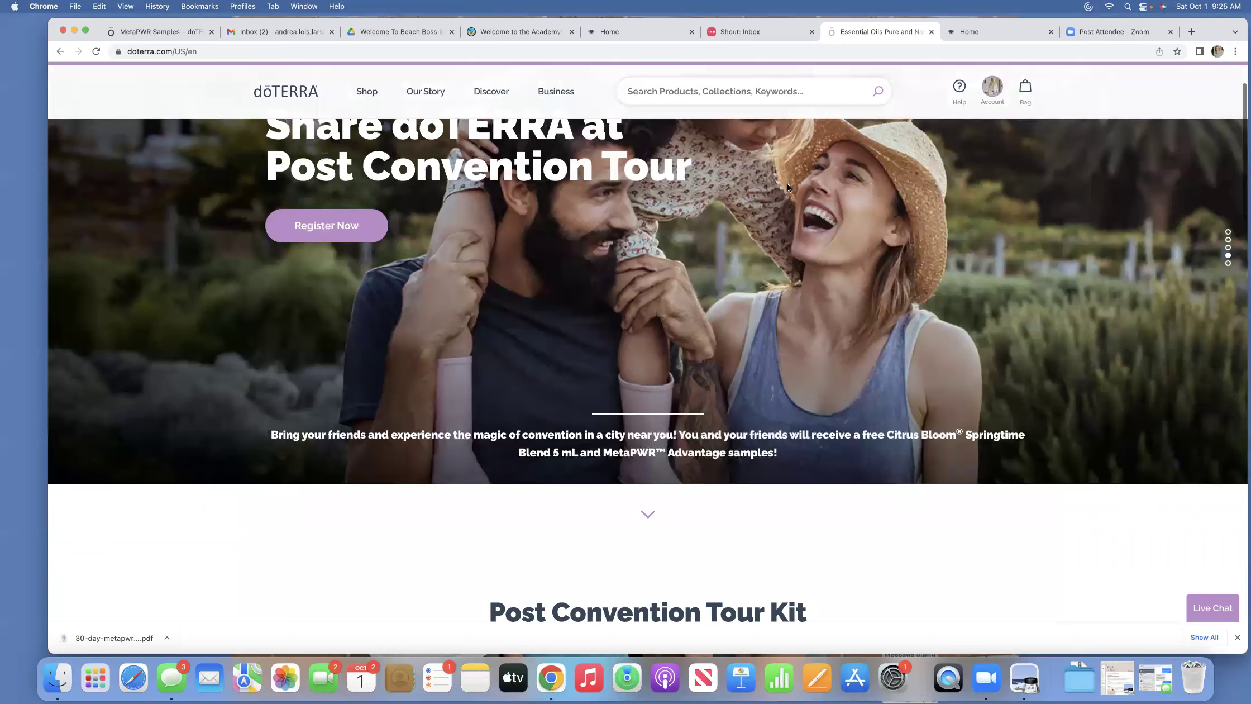
pyautogui.scroll(2, 788, 187)
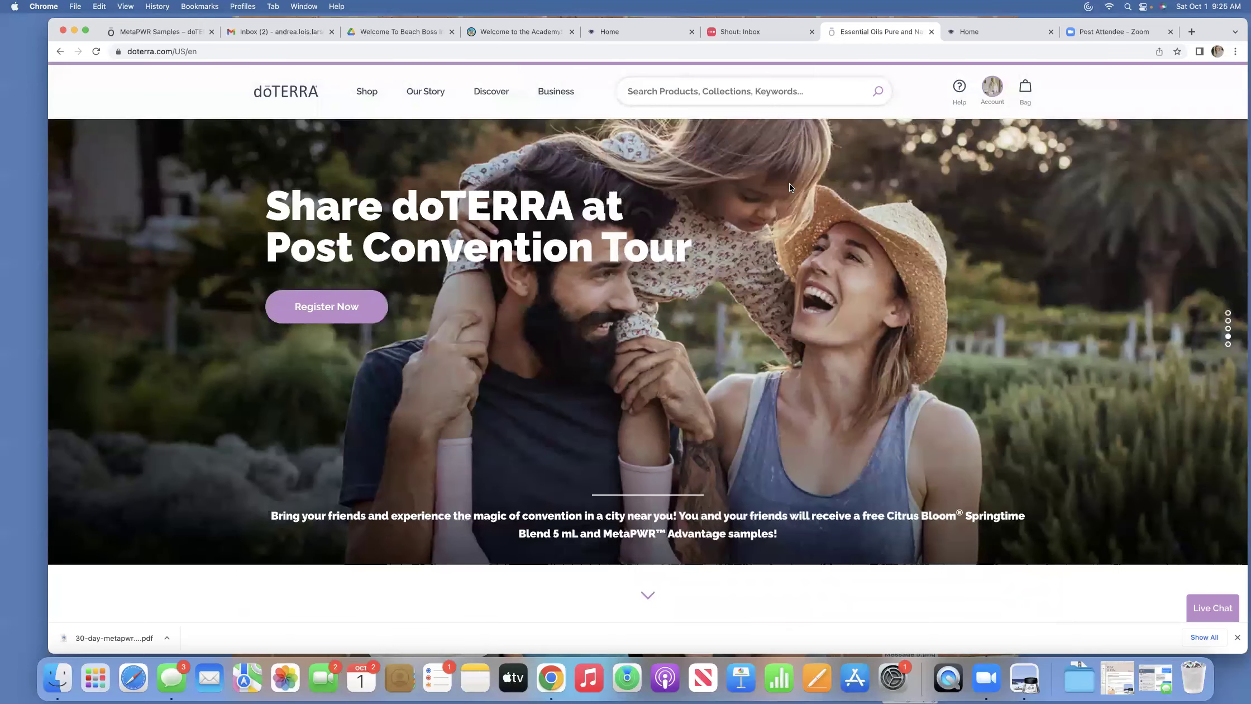
# - Search the store for "metapwr" and open the MetaPWR System Collection product page
pyautogui.click(716, 89)
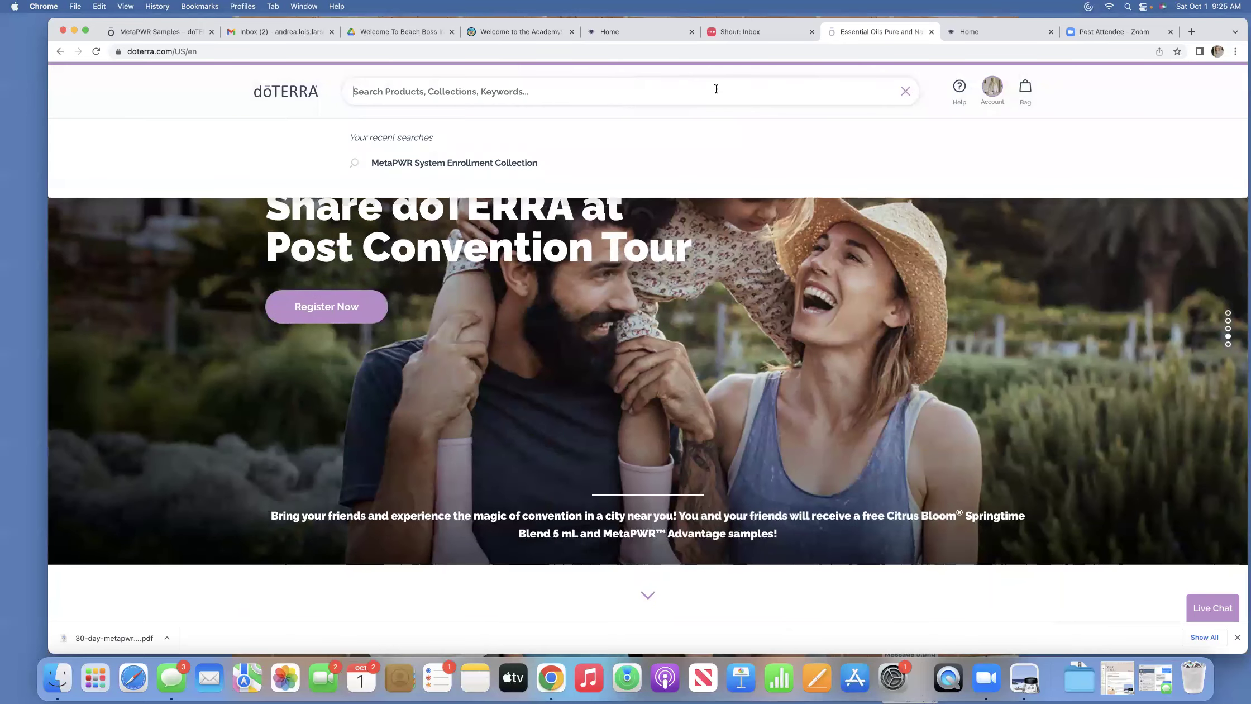
pyautogui.press('Return')
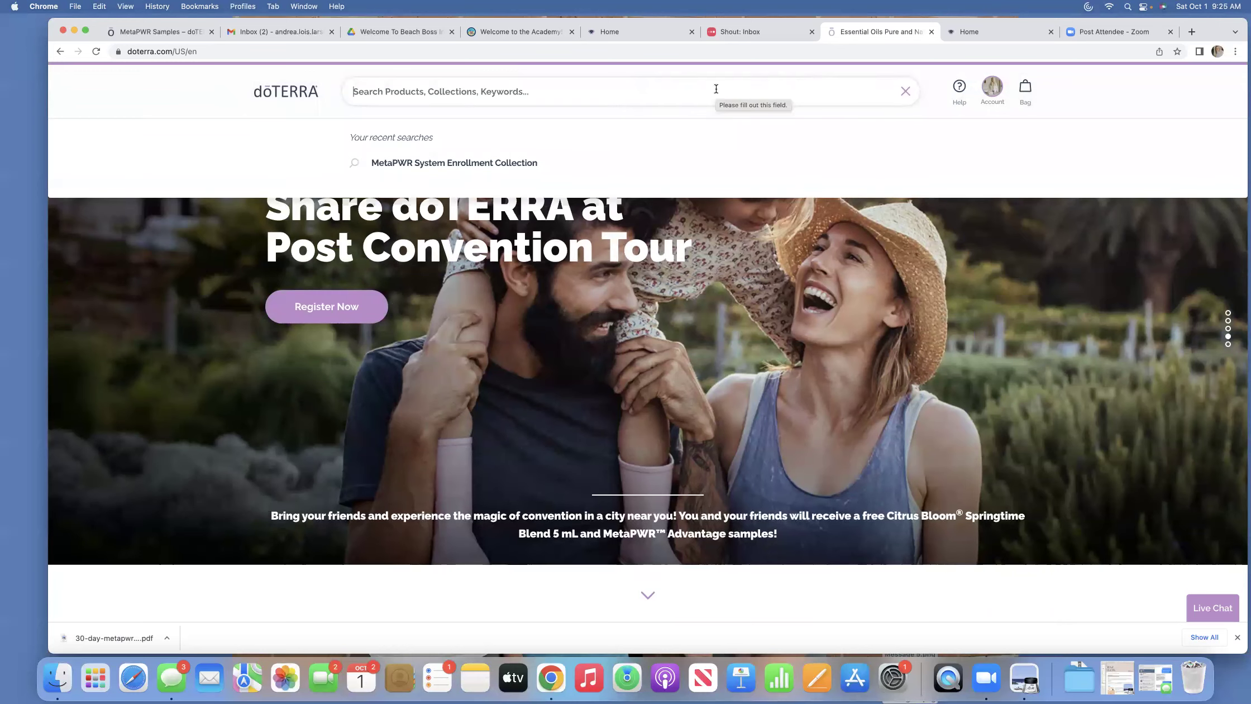
pyautogui.write('metapwr')
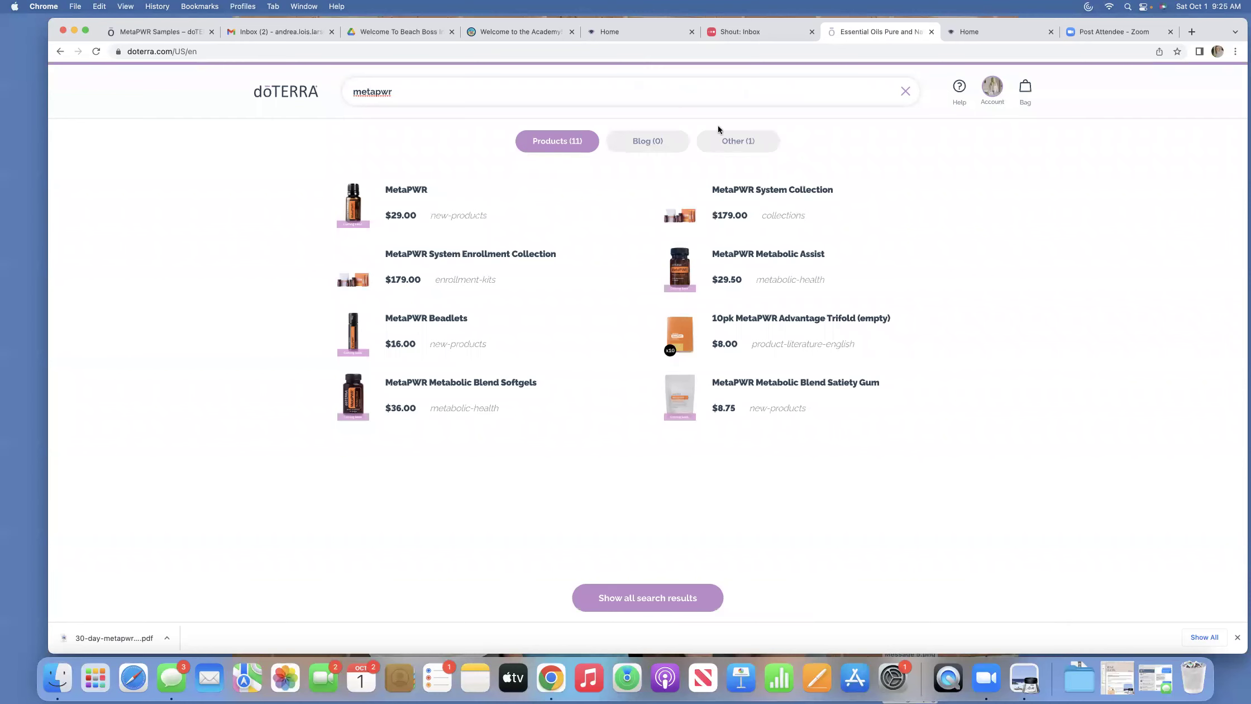
pyautogui.click(783, 204)
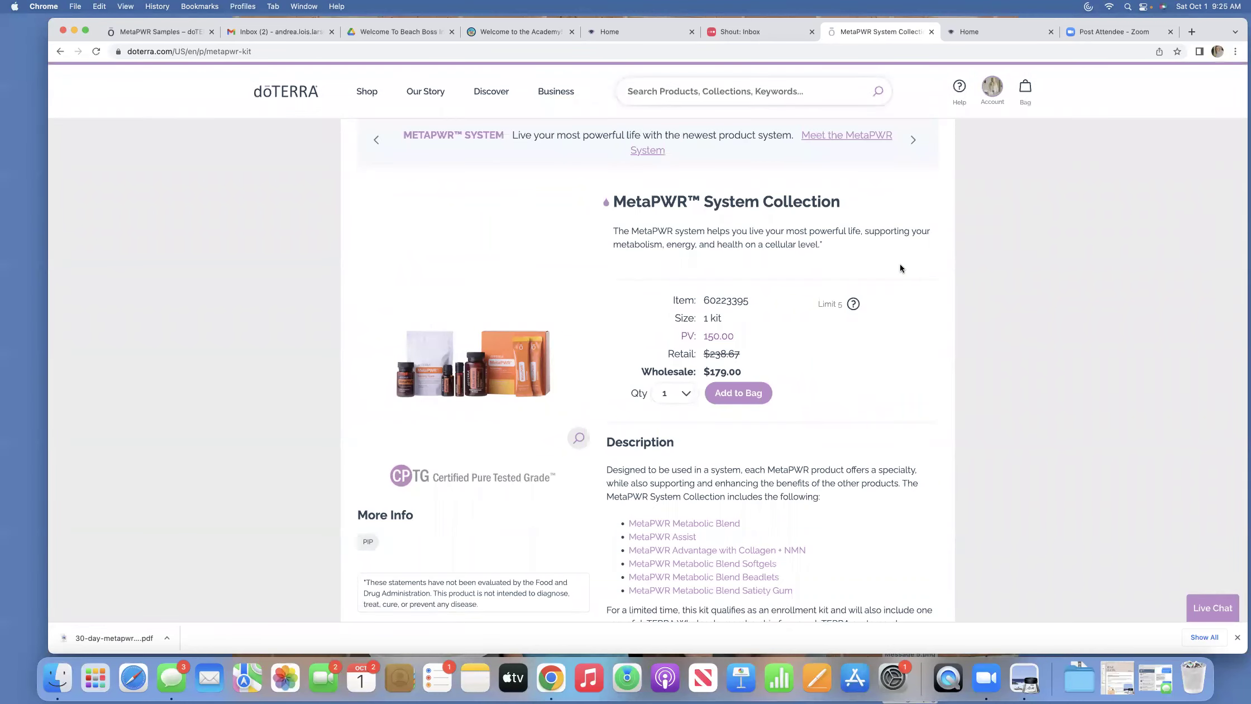
# - Add one MetaPWR System Collection kit to the bag
pyautogui.scroll(-3, 901, 268)
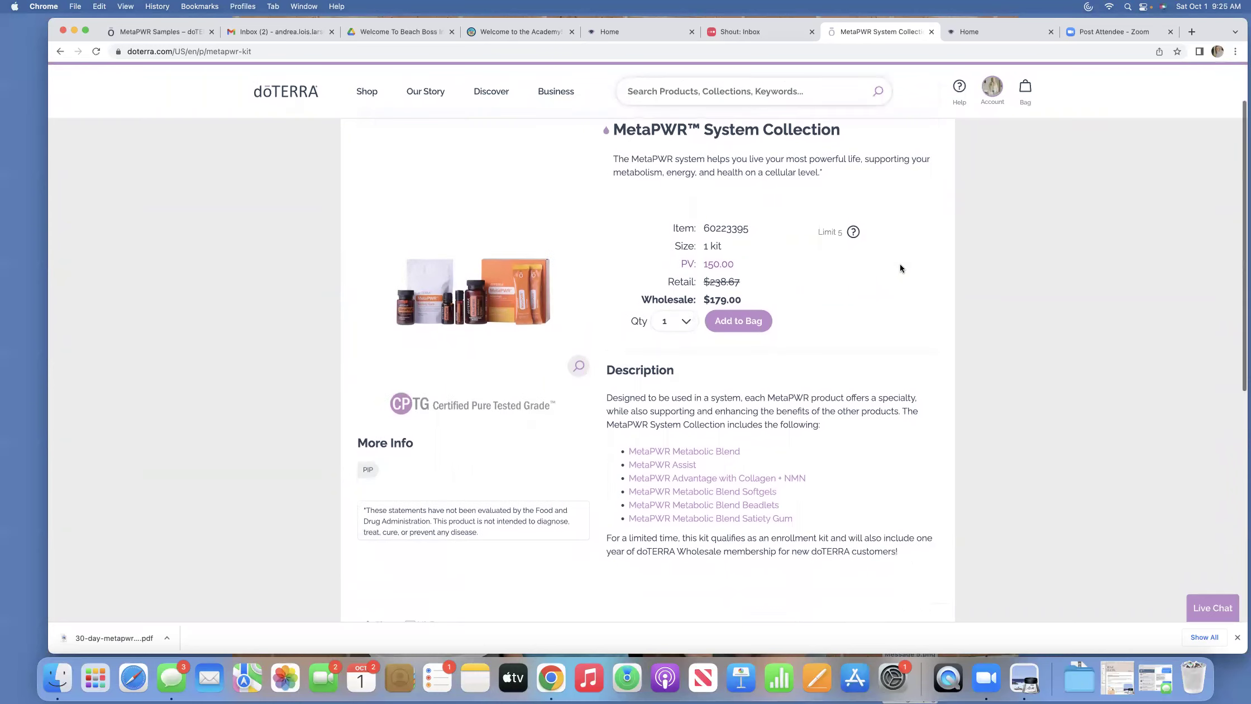
pyautogui.scroll(2, 901, 266)
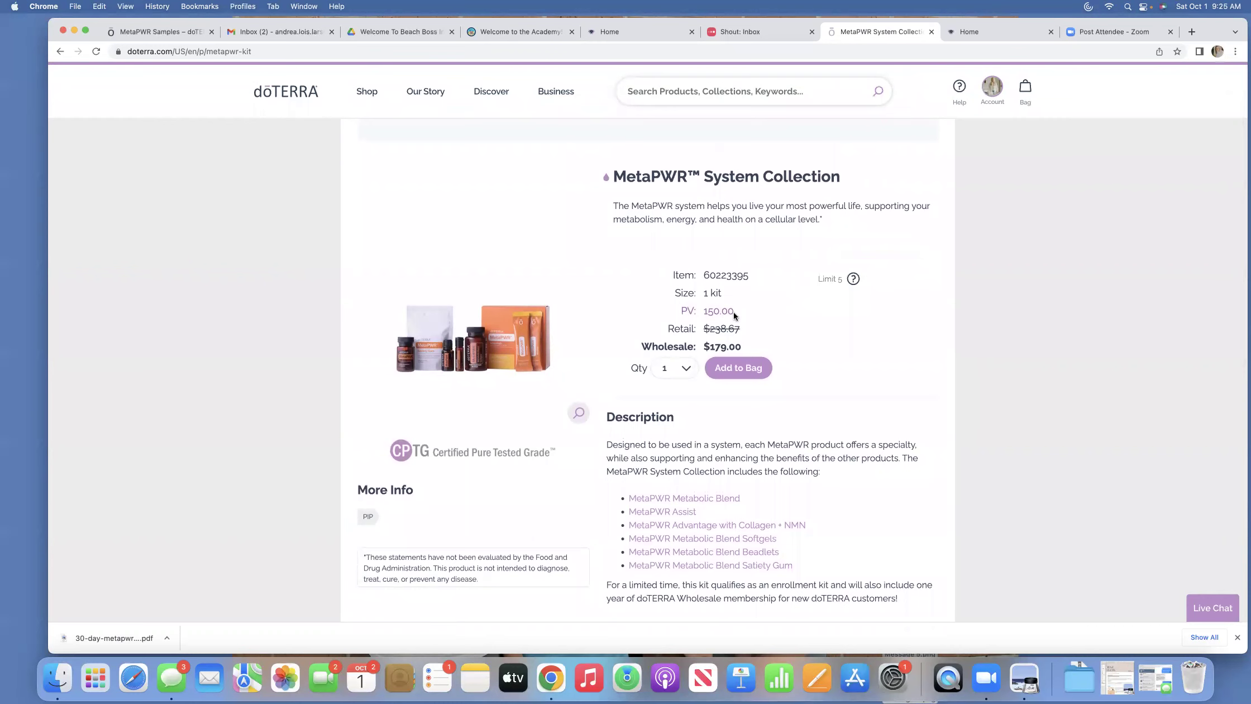
pyautogui.click(740, 368)
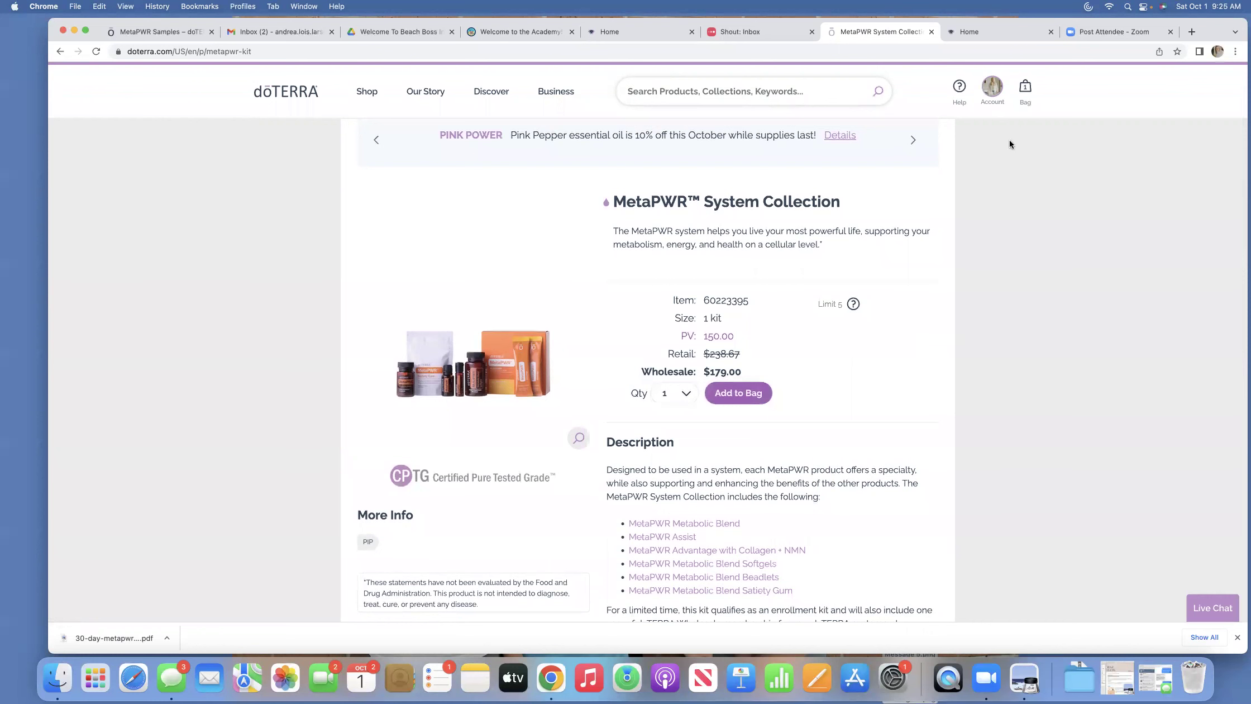
# - Review the bag as a new, additional Loyalty Order and save October 8, 2022 as its process date
pyautogui.moveTo(1025, 97)
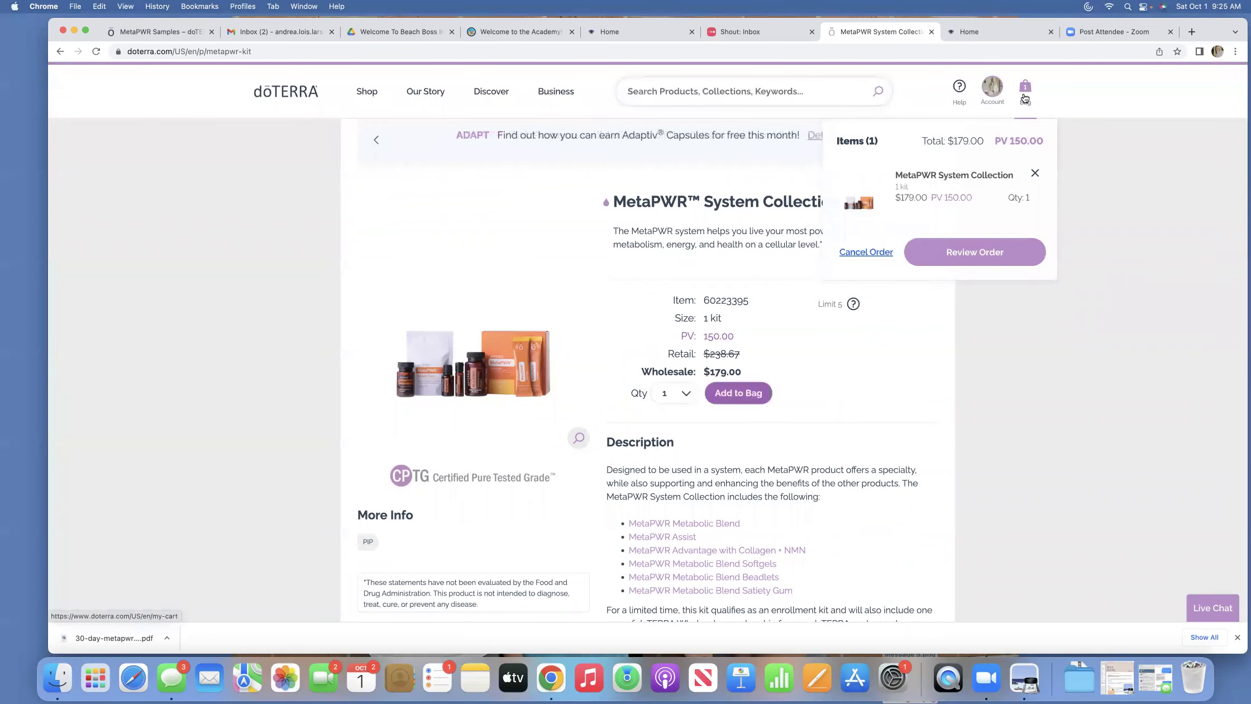
pyautogui.click(979, 251)
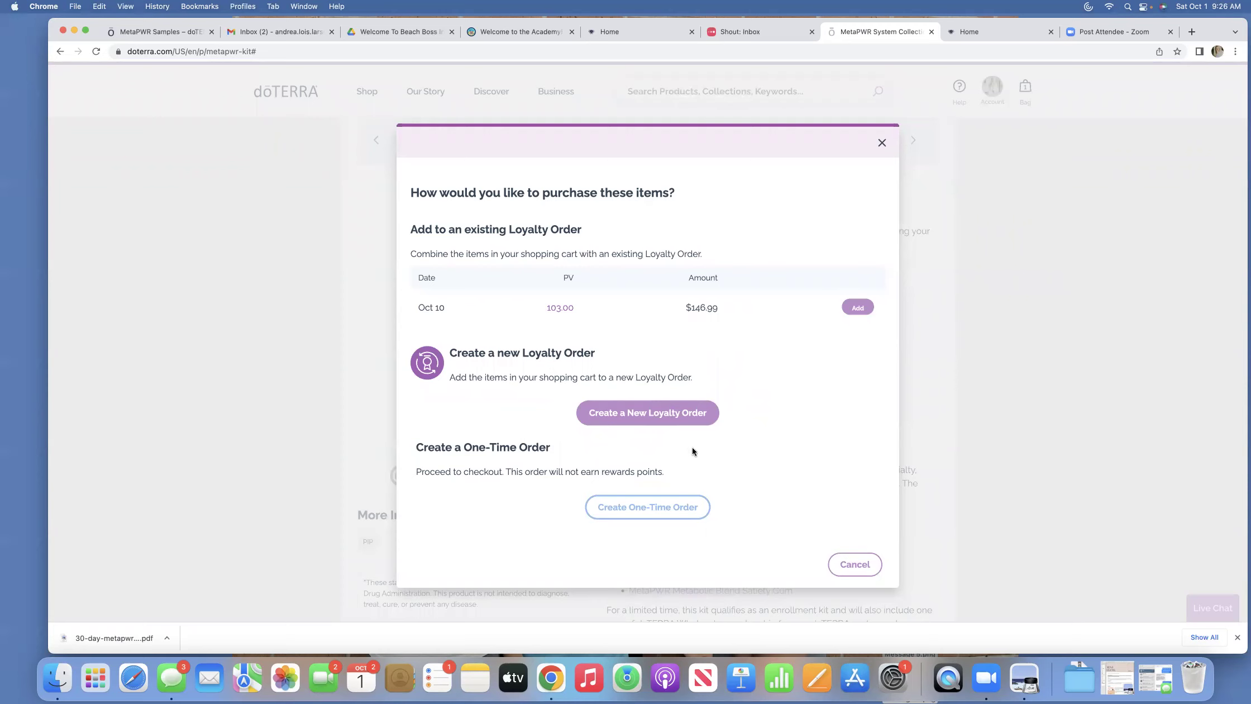
pyautogui.click(647, 414)
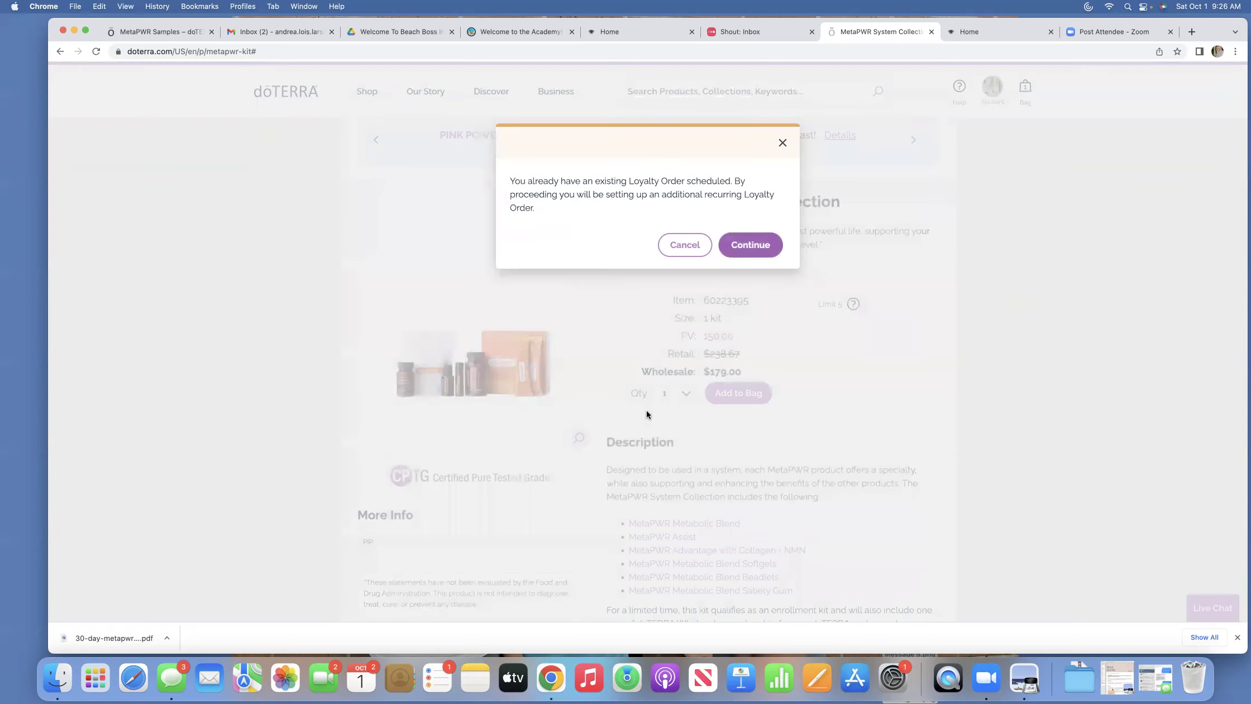
pyautogui.click(750, 247)
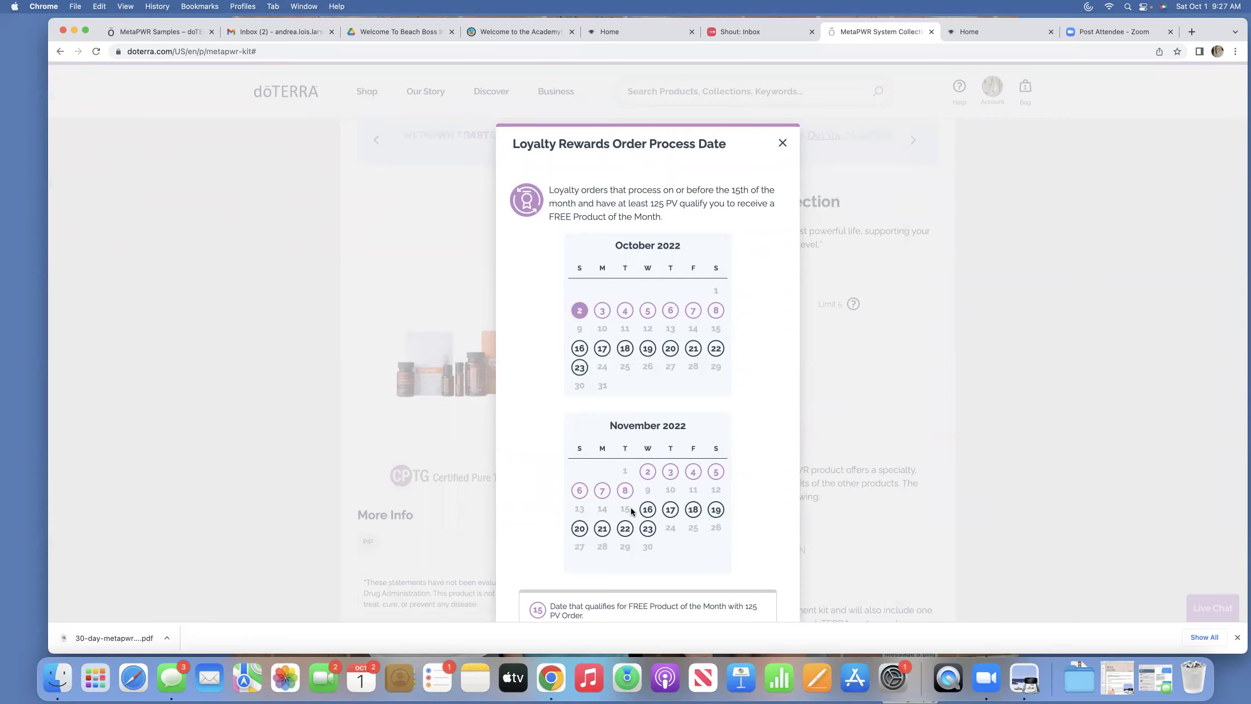
pyautogui.click(717, 310)
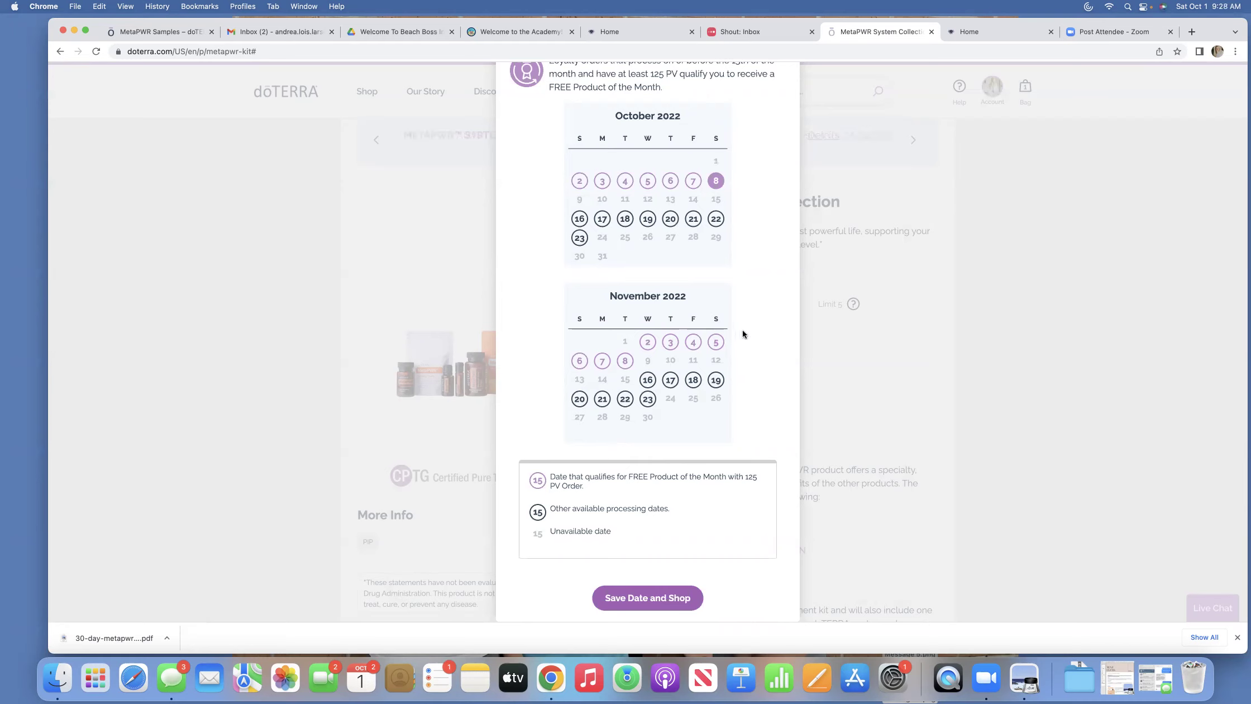
pyautogui.click(646, 598)
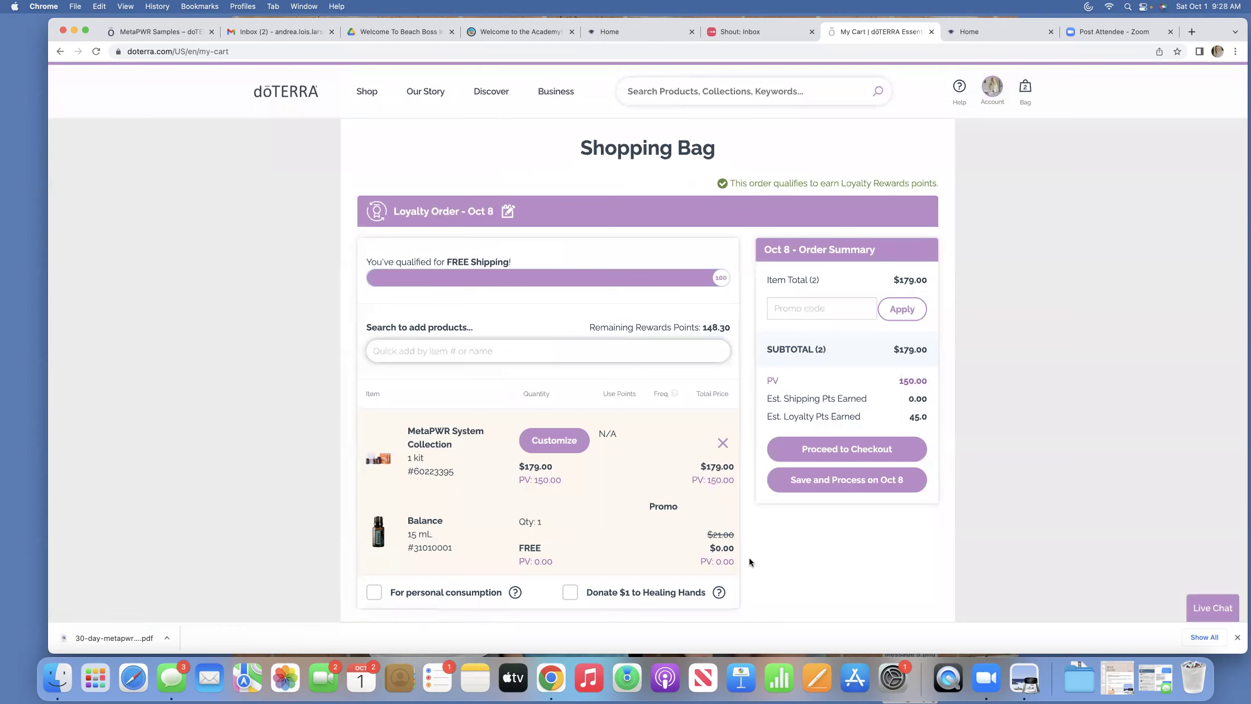
# - Examine the discounted add-on products offered for customizing the MetaPWR System Collection, and close the offer without adding any
pyautogui.scroll(-3, 748, 562)
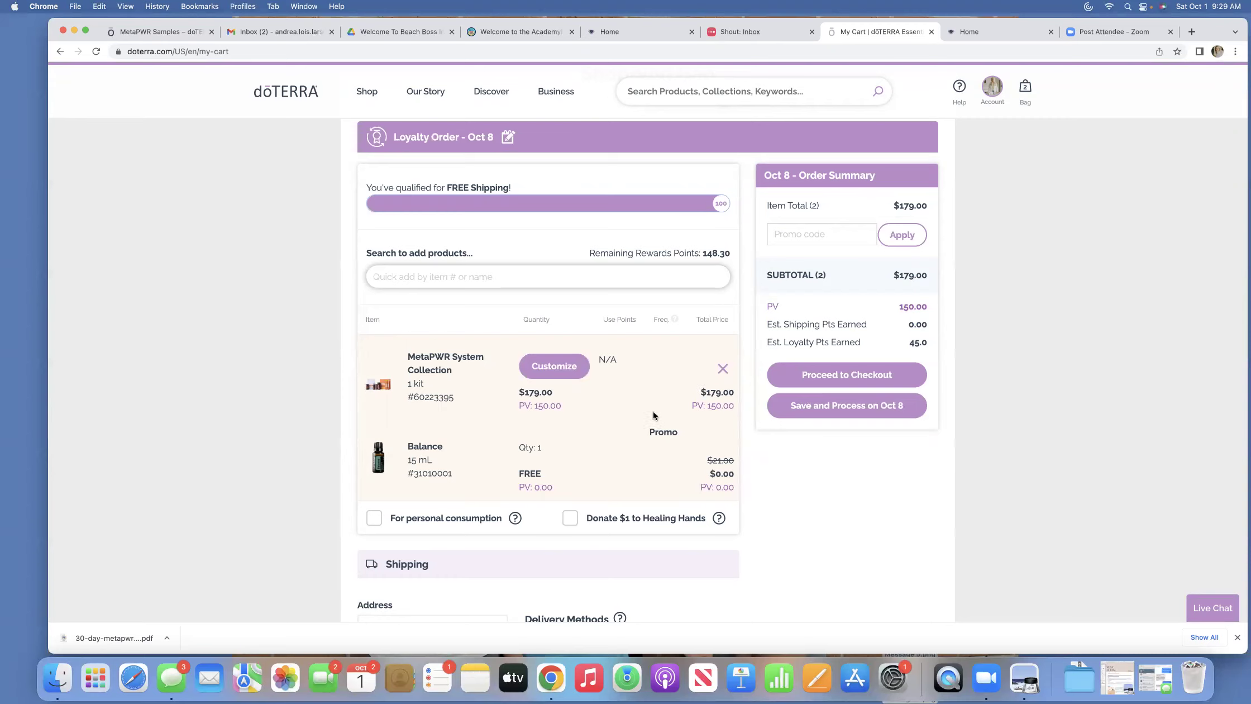
pyautogui.scroll(-2, 651, 414)
pyautogui.scroll(1, 651, 414)
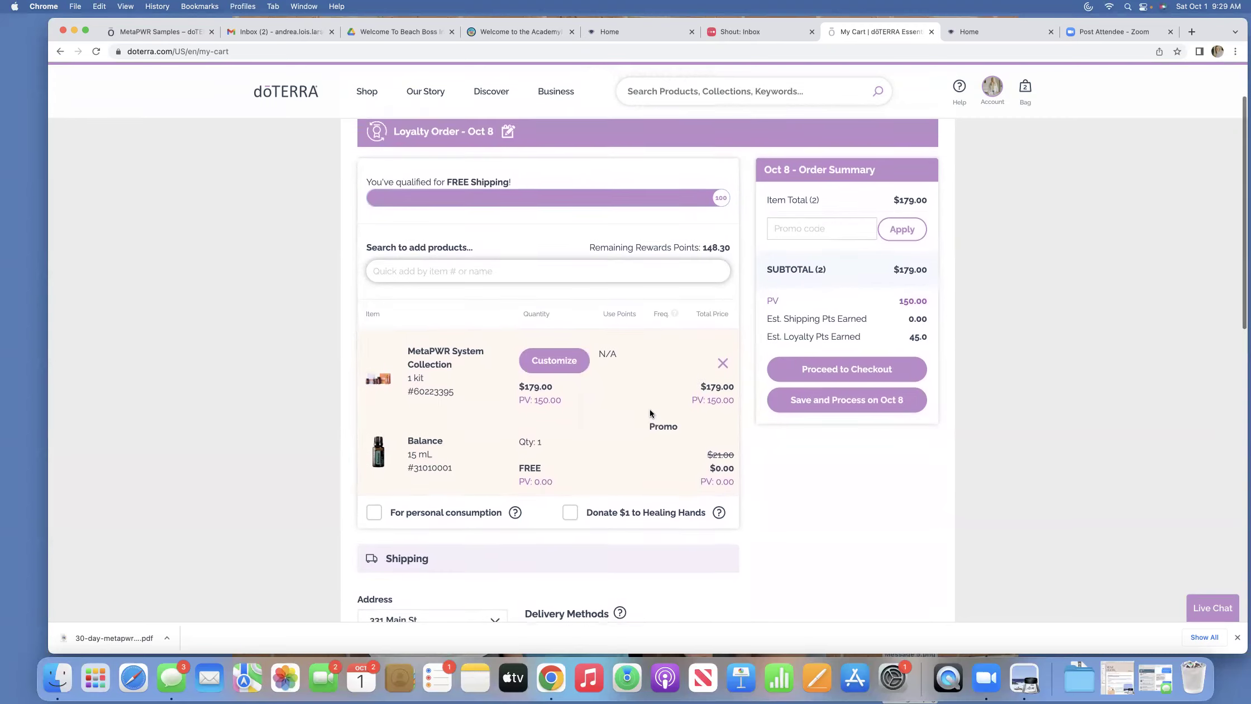
pyautogui.scroll(1, 651, 413)
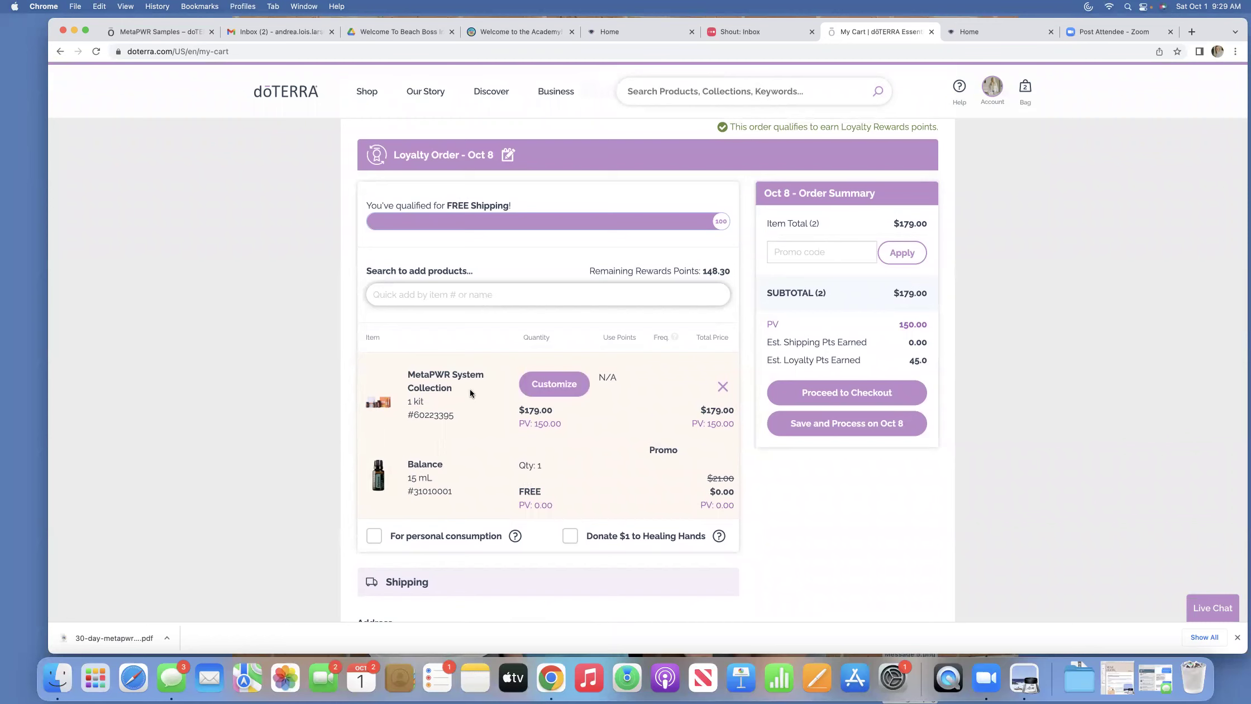
pyautogui.click(561, 386)
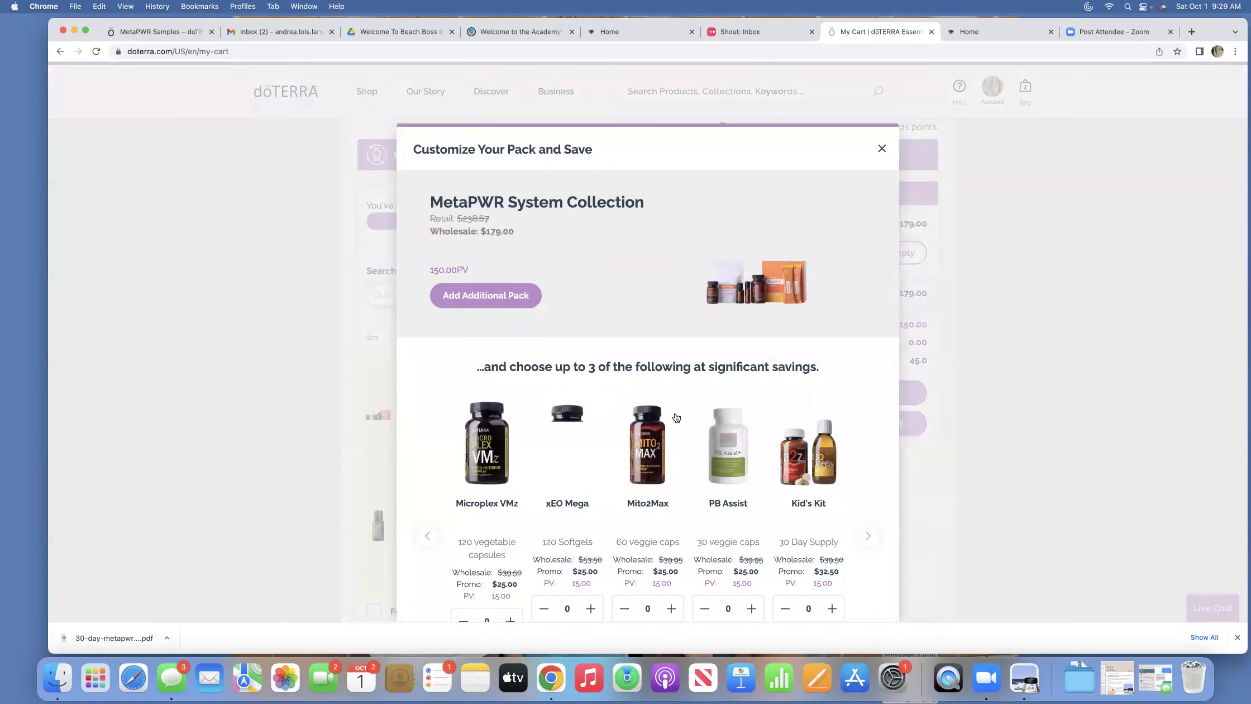
pyautogui.scroll(-2, 676, 417)
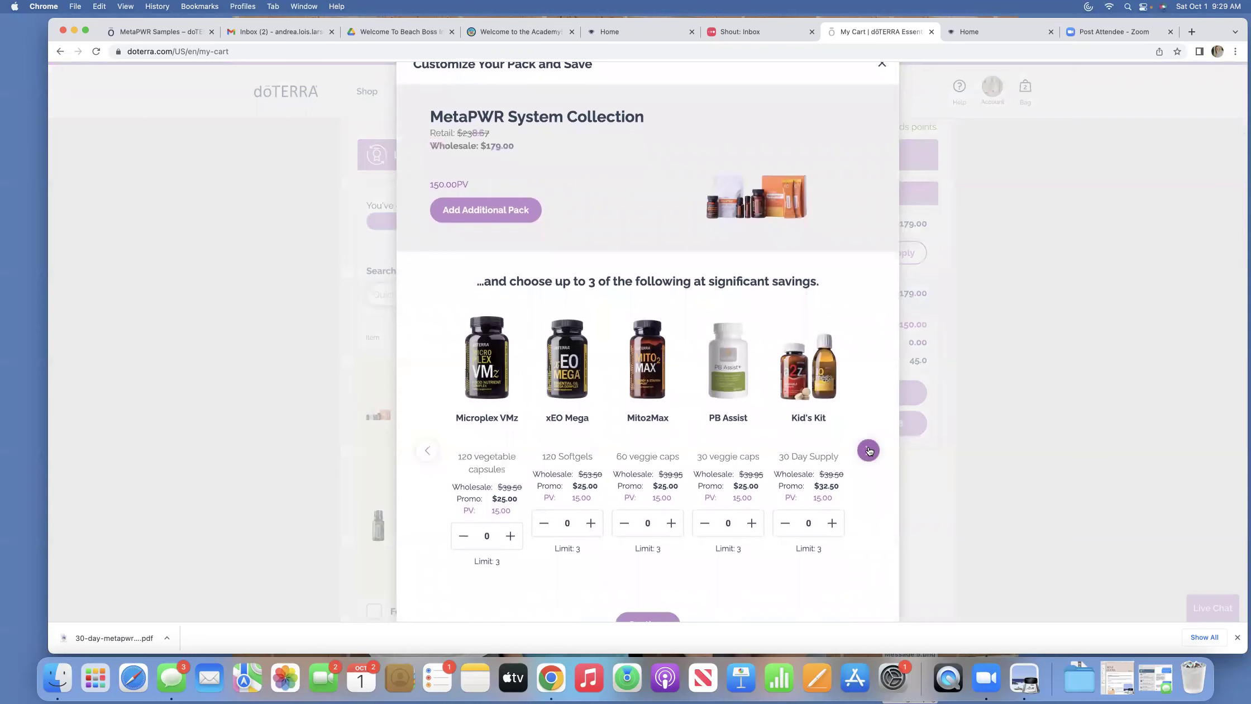
pyautogui.scroll(-1, 869, 450)
pyautogui.click(868, 419)
pyautogui.click(868, 419)
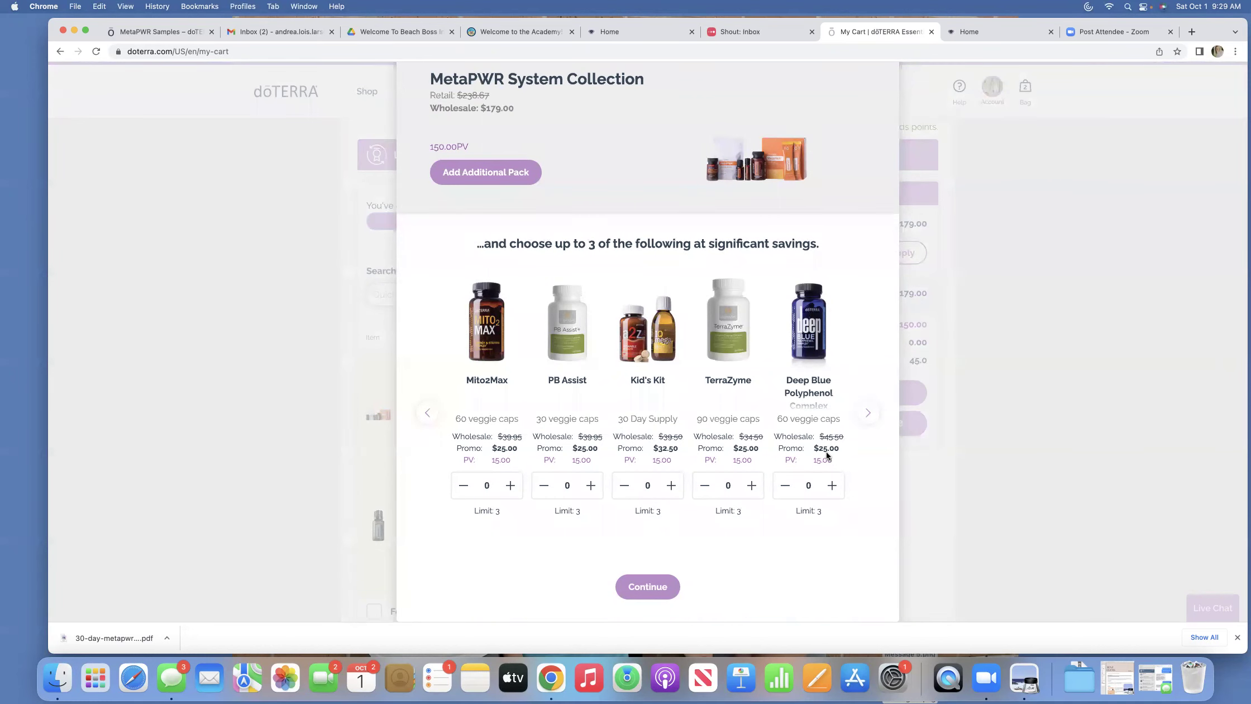
pyautogui.scroll(1, 590, 350)
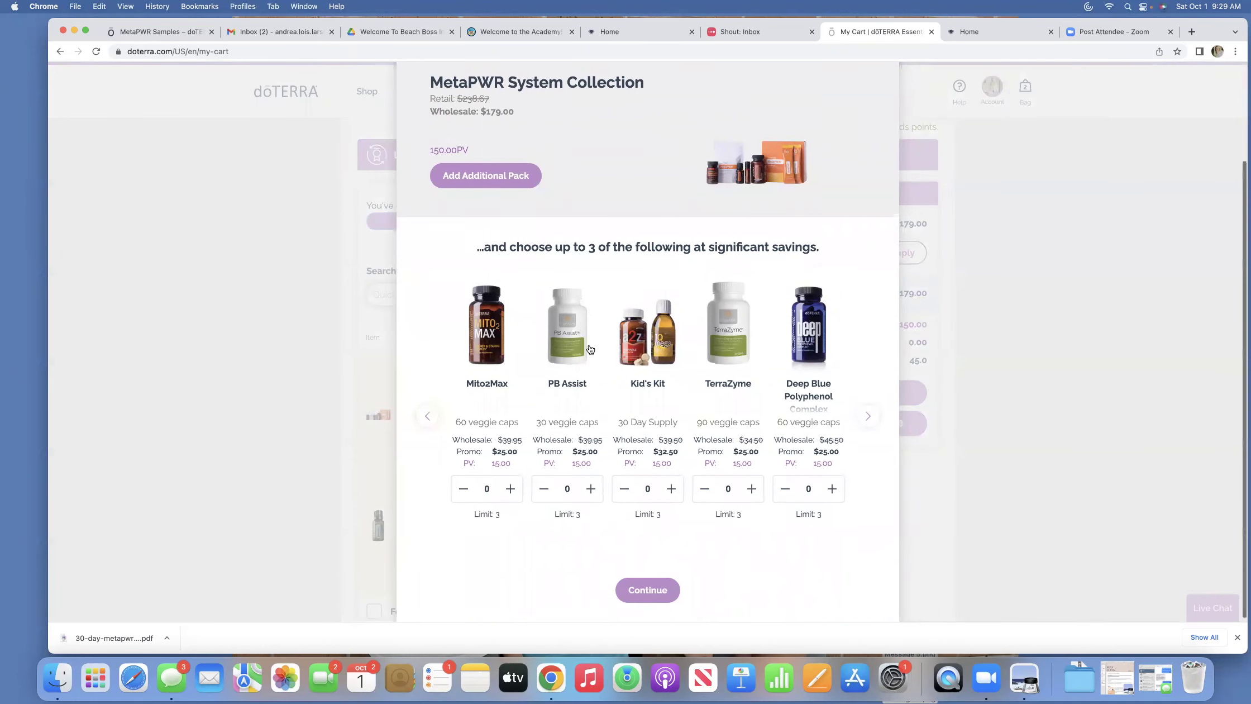
pyautogui.scroll(2, 591, 350)
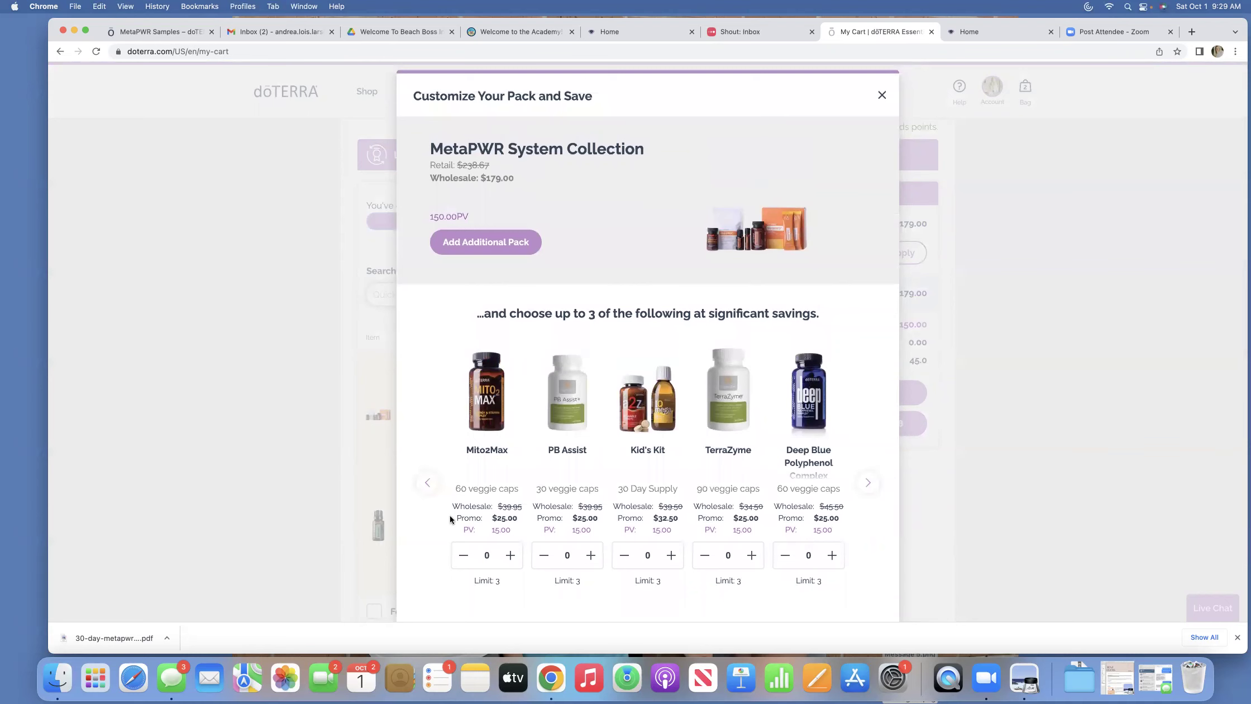
pyautogui.click(427, 482)
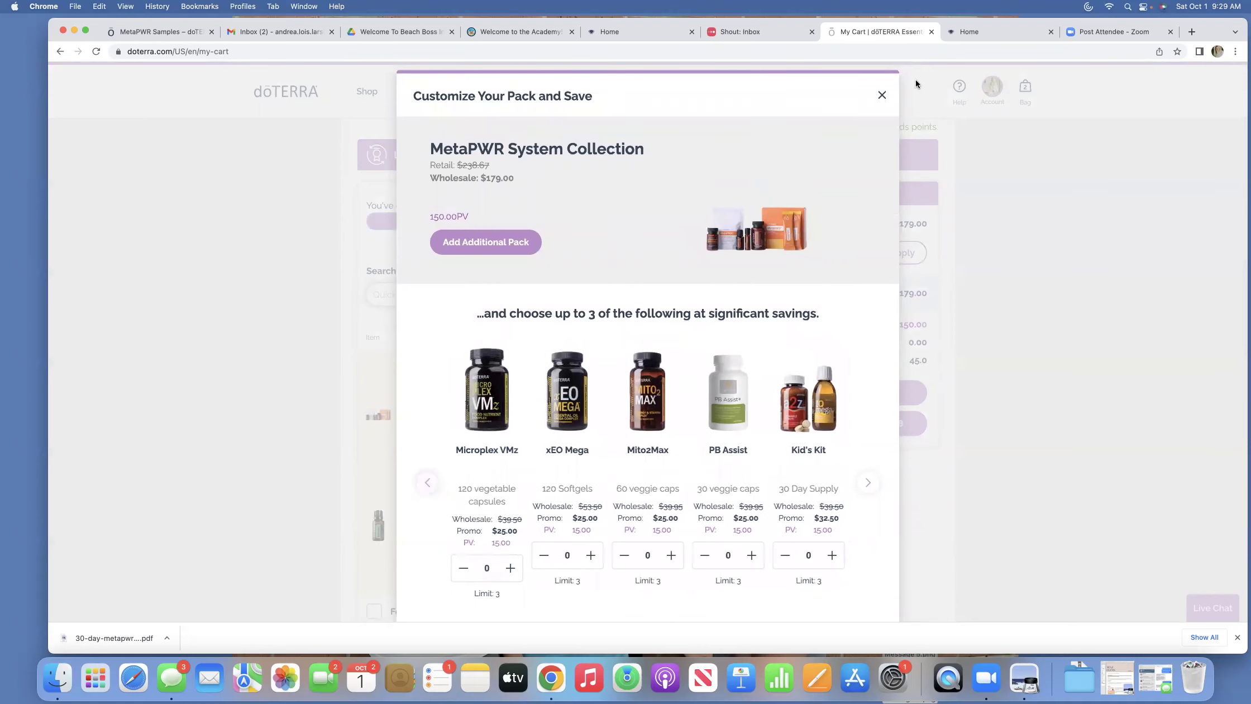
pyautogui.click(882, 95)
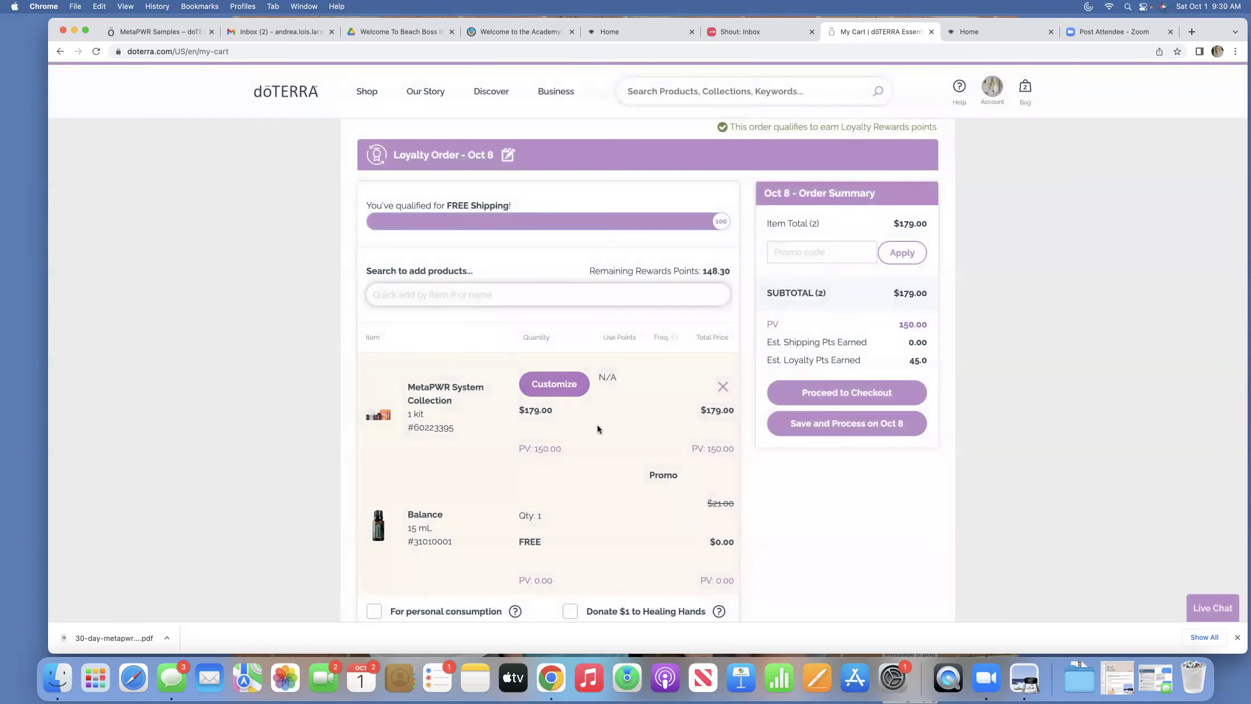
# - Proceed to checkout with the October 8 Loyalty Order, declining to go back and edit the cart for the free Adaptiv Capsules
pyautogui.scroll(-2, 606, 445)
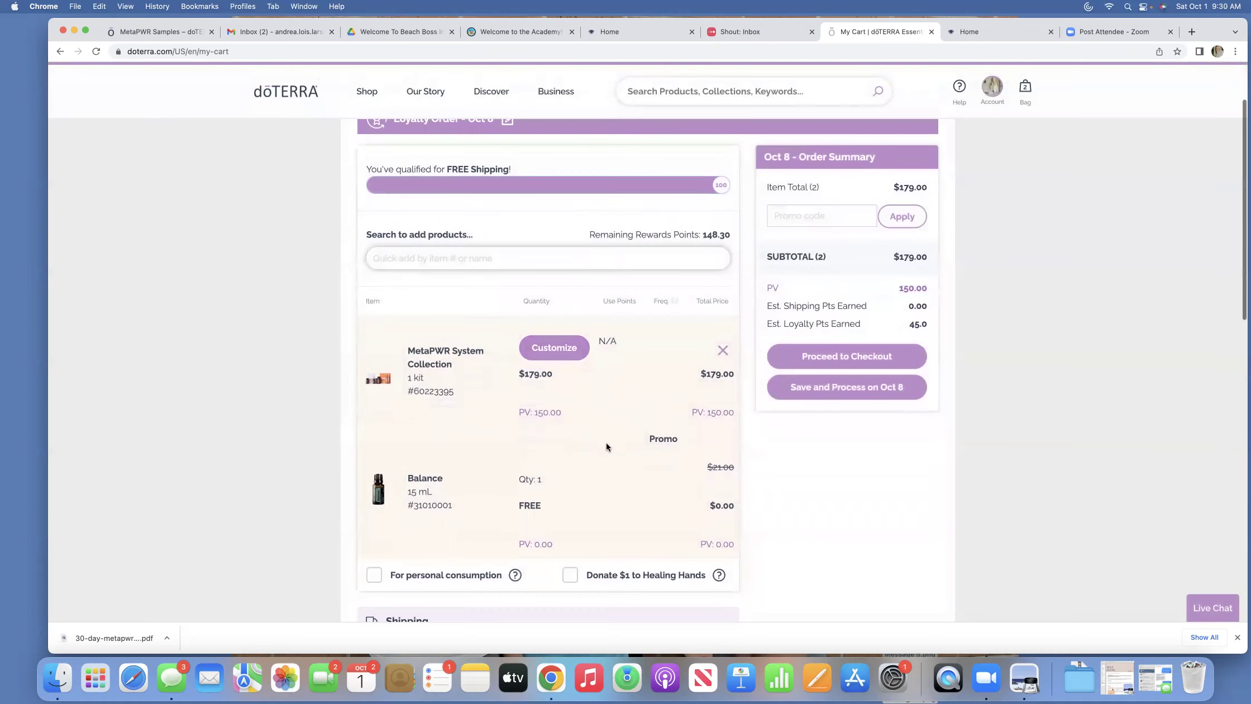
pyautogui.scroll(1, 607, 446)
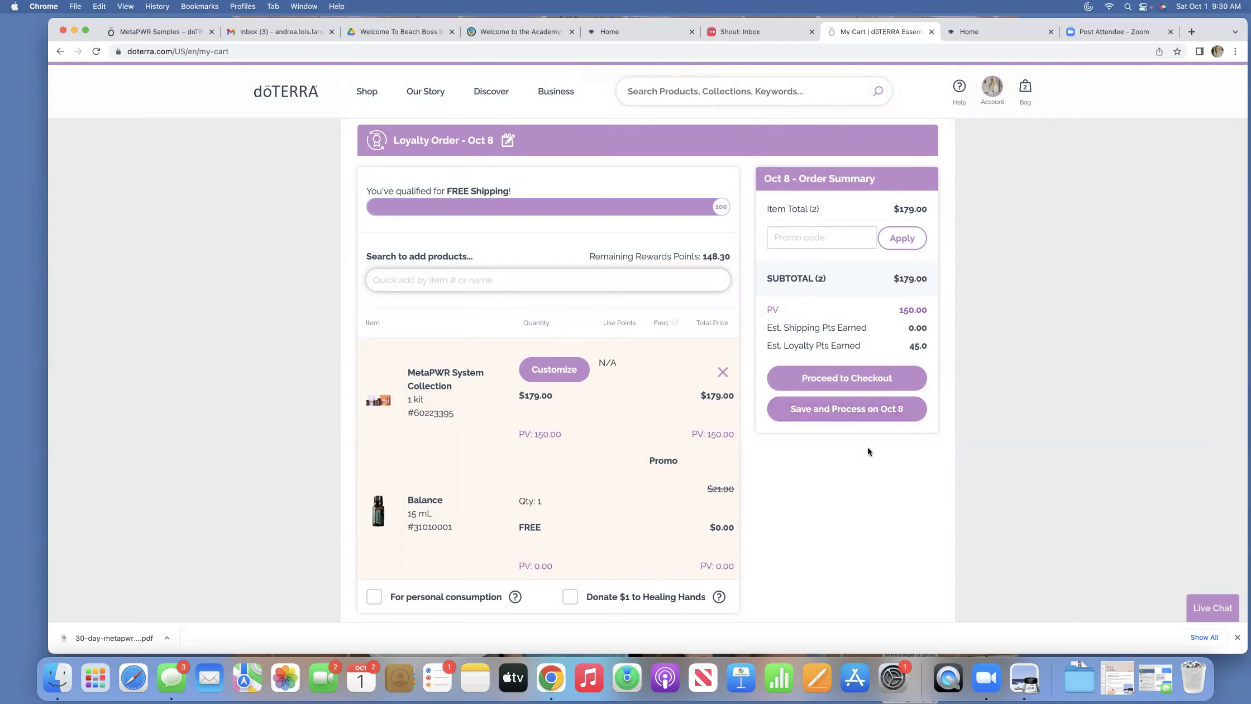
pyautogui.click(850, 381)
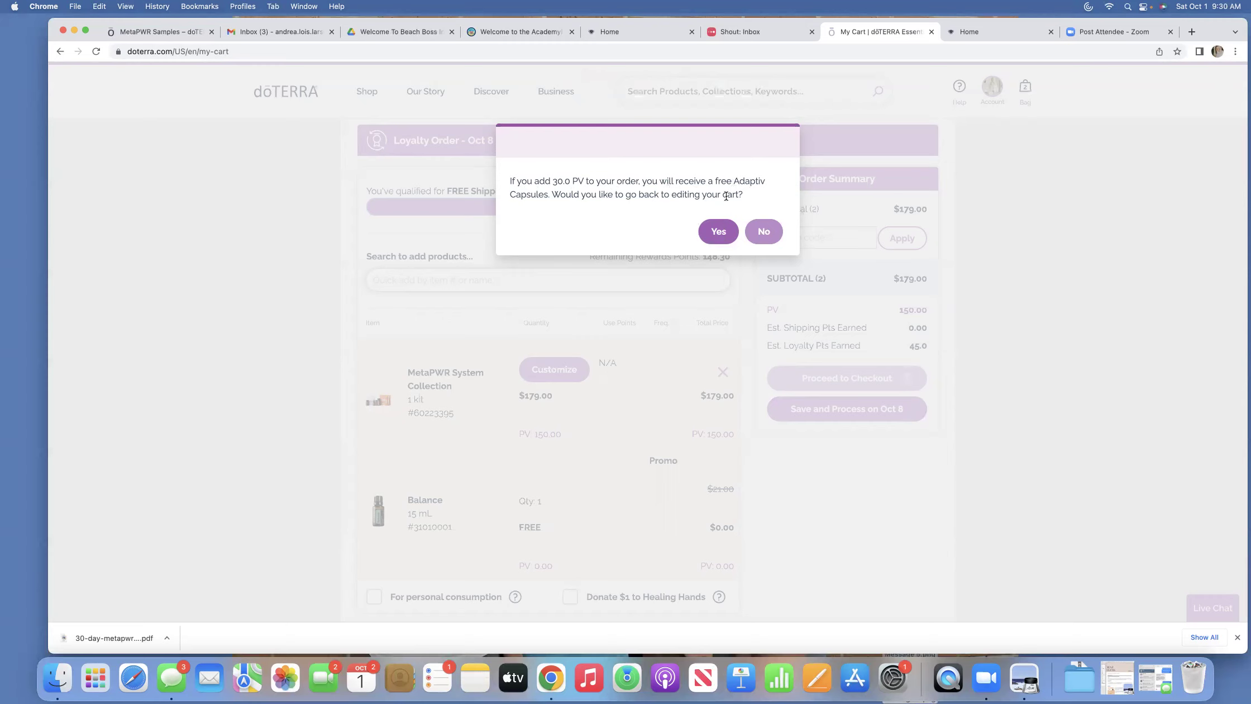
pyautogui.click(763, 232)
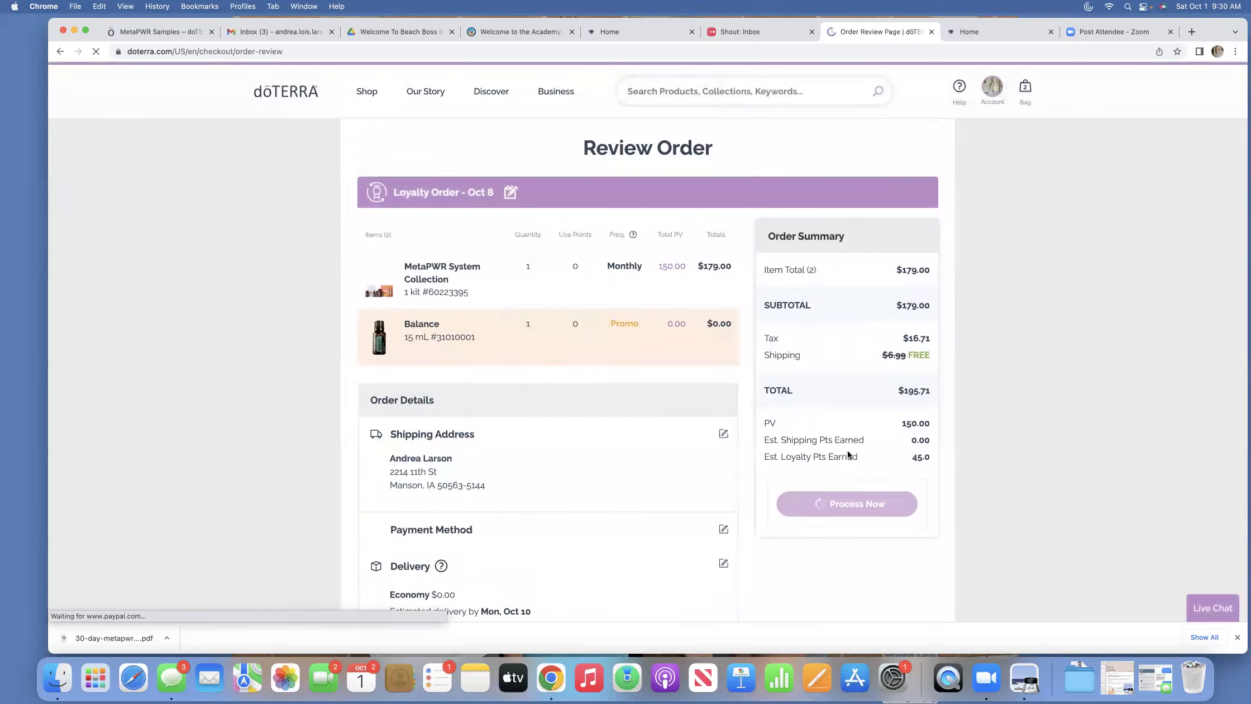
pyautogui.click(756, 222)
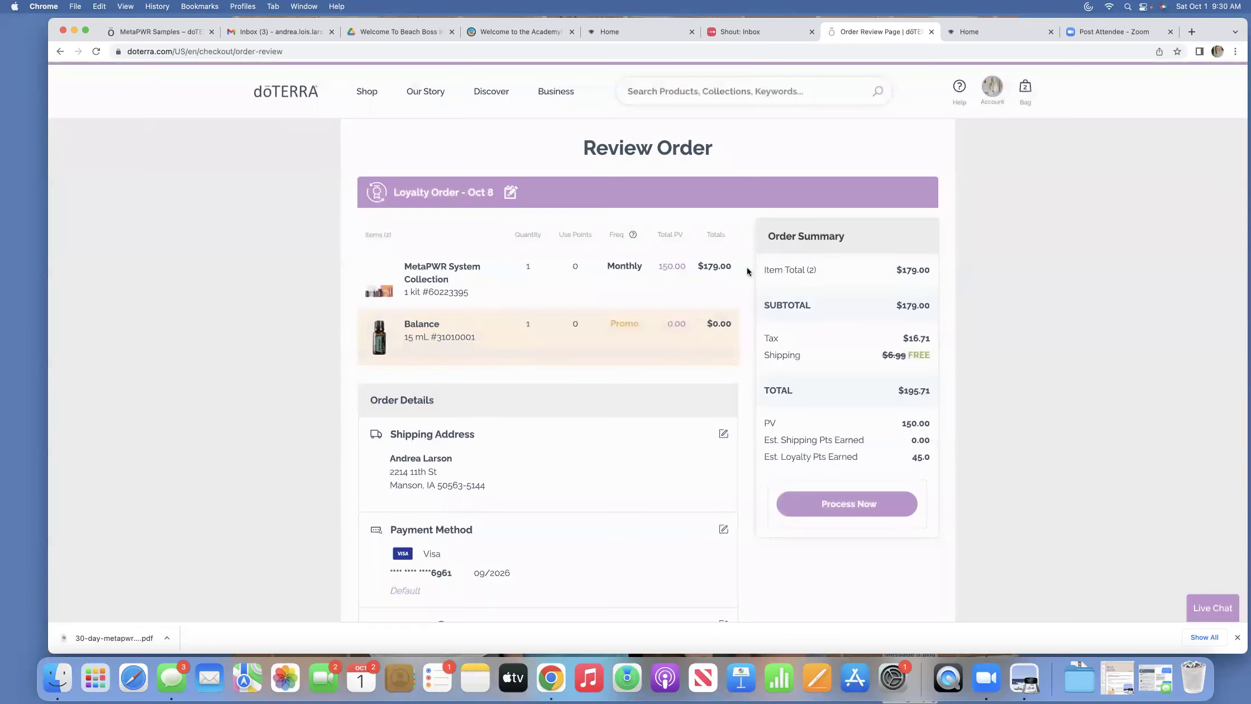
# - Check the order's shipping address, payment method, delivery and notification details on the review page
pyautogui.scroll(-3, 742, 310)
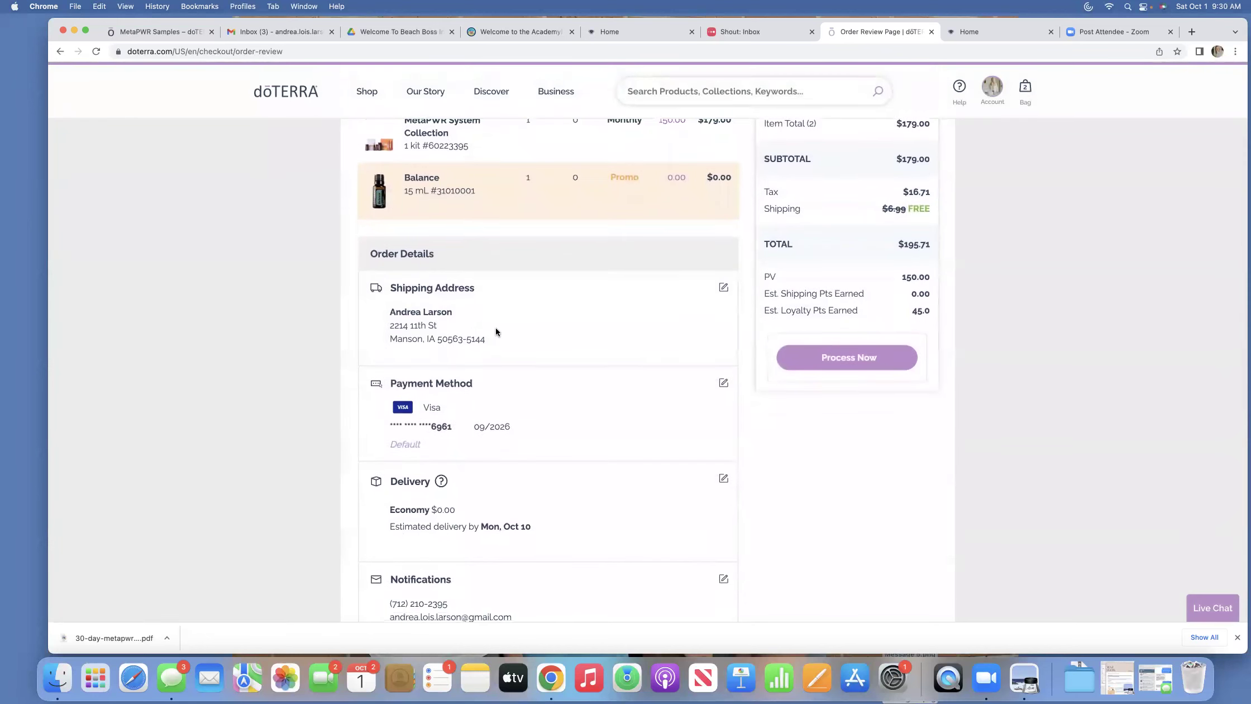
pyautogui.scroll(-2, 579, 409)
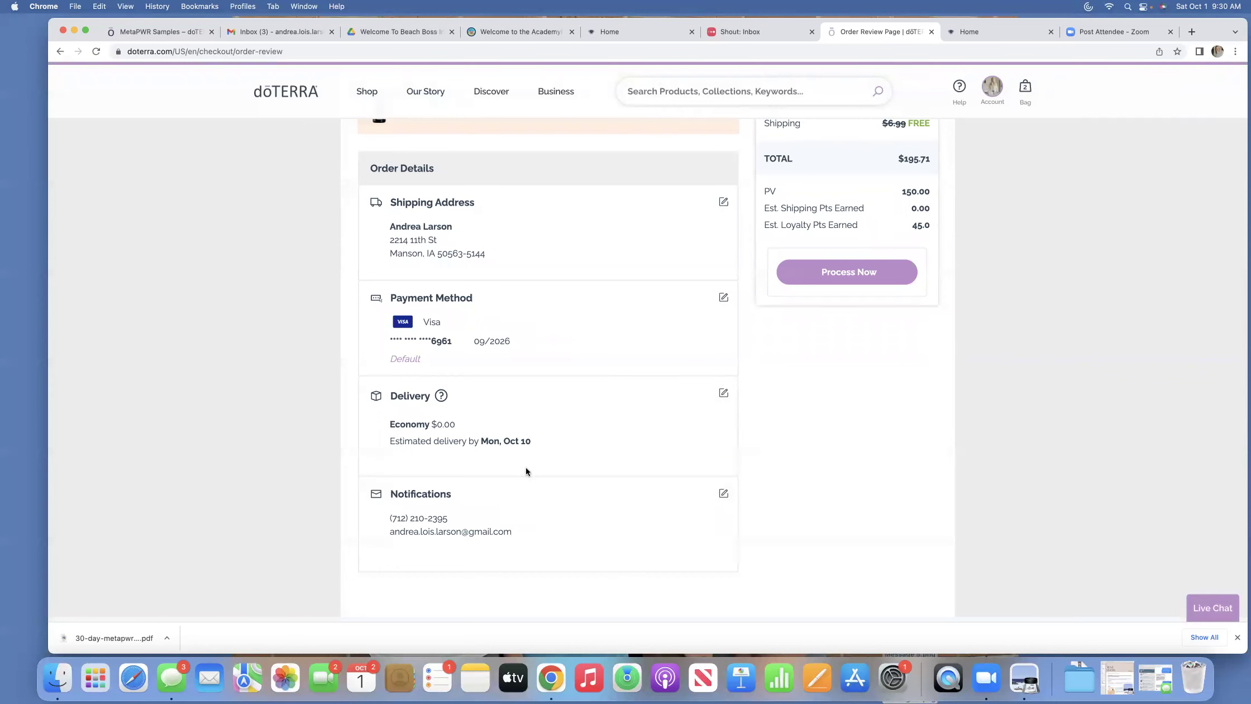
pyautogui.scroll(5, 675, 508)
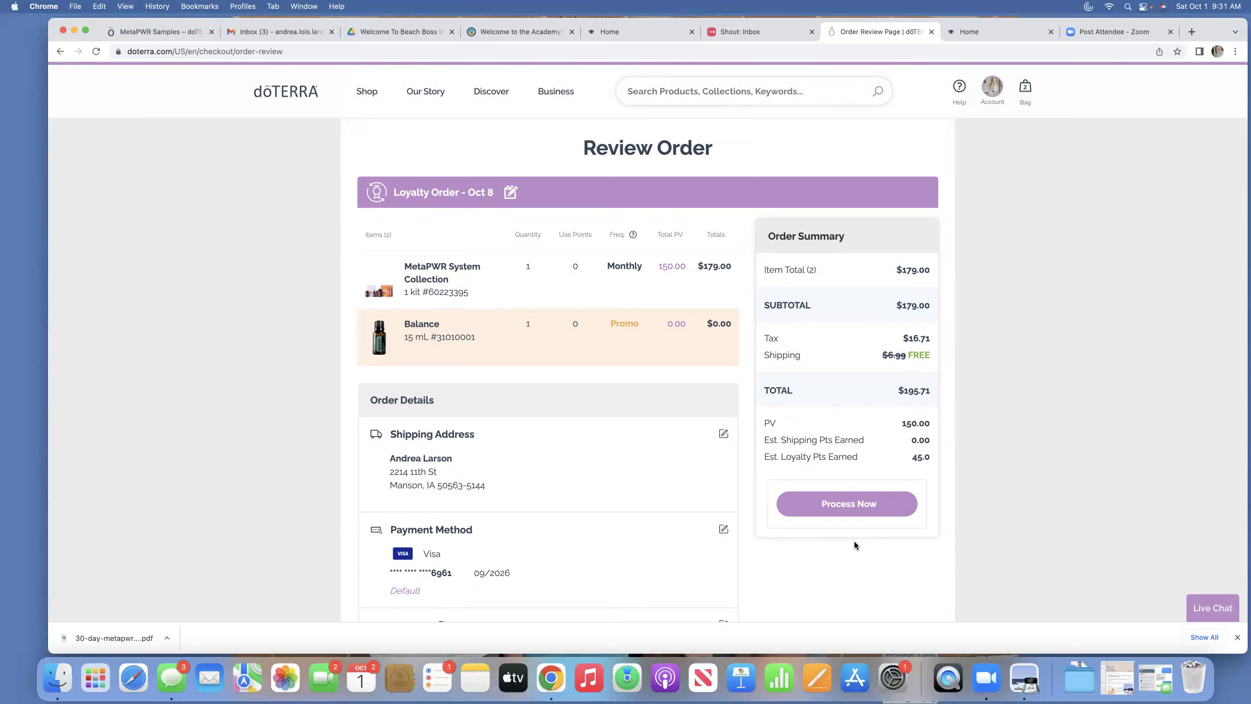
pyautogui.scroll(-3, 561, 295)
pyautogui.scroll(3, 561, 295)
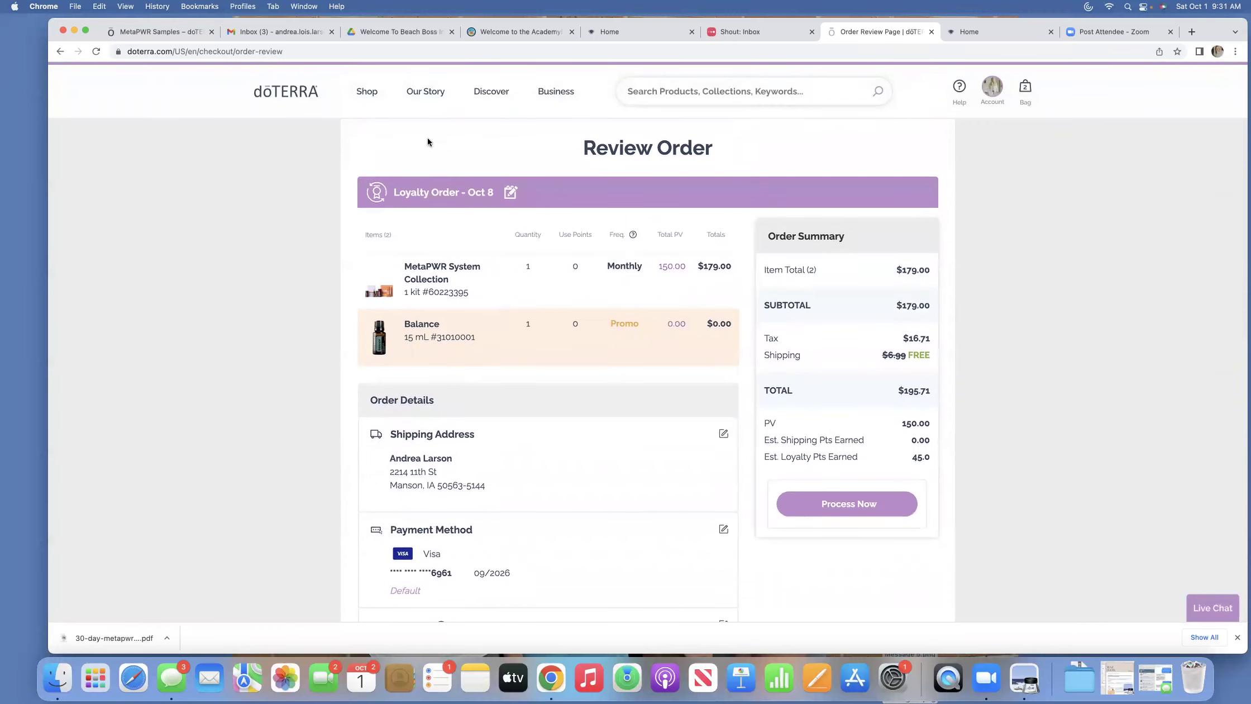